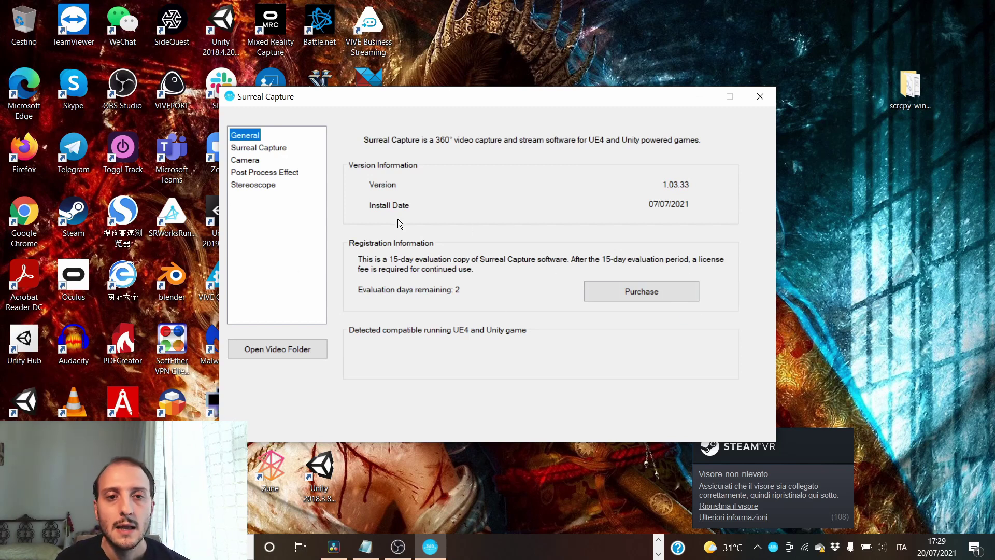
Open the Surreal Capture settings and examine the available capture modes, the hotkey and the save folder
{"action": "left_click", "coordinate": [278, 148]}
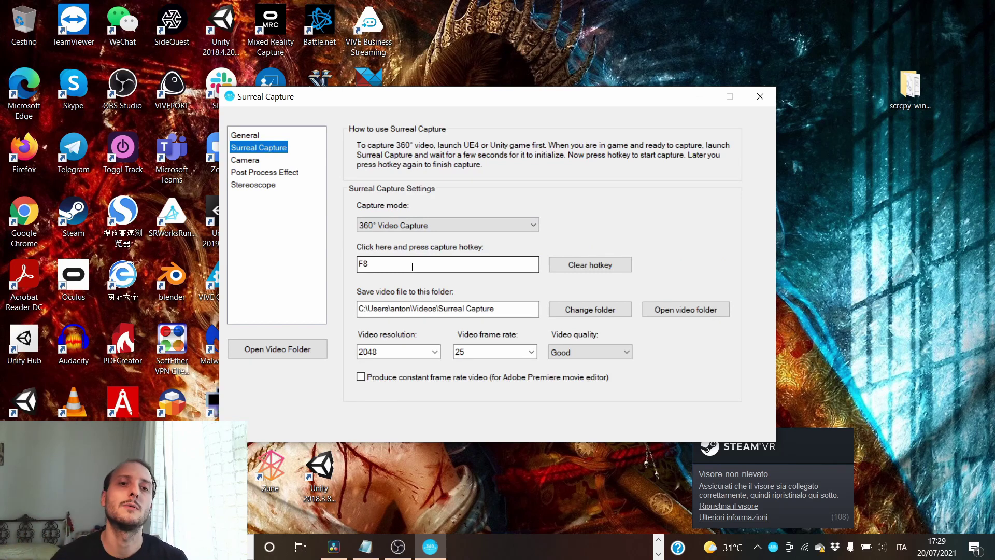
{"action": "left_click", "coordinate": [430, 223]}
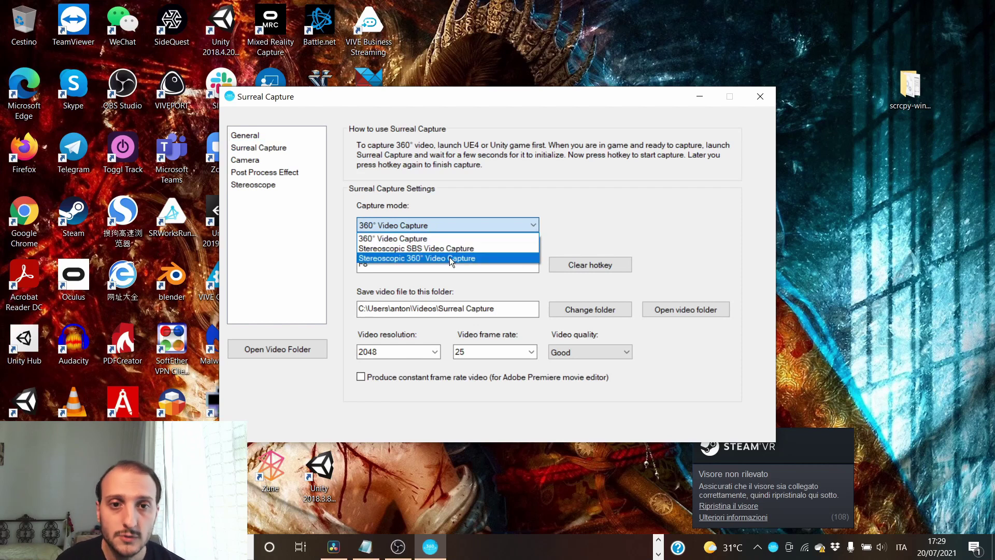
{"action": "left_click", "coordinate": [695, 253]}
{"action": "left_click", "coordinate": [465, 309]}
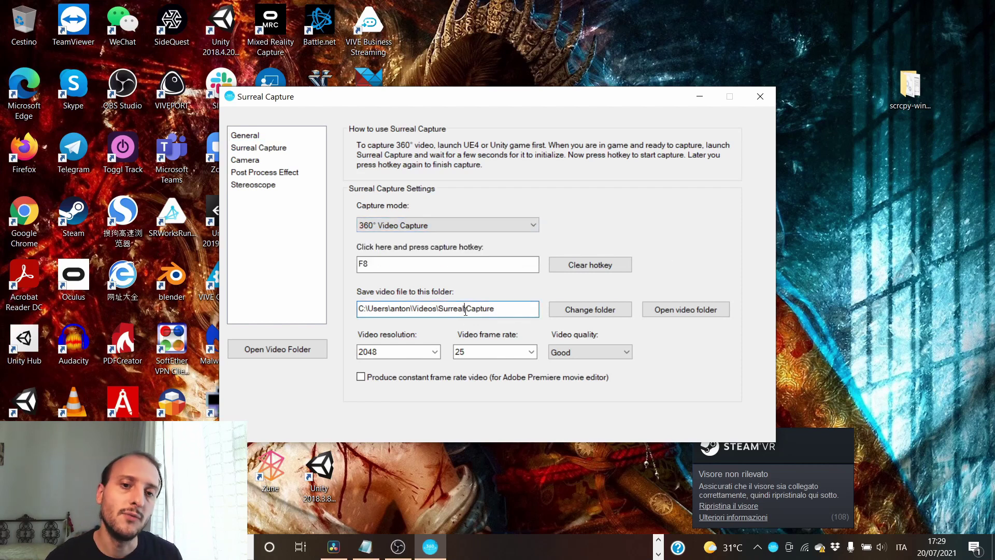
Examine the available video resolution, frame rate and video quality options in the capture settings
{"action": "left_click", "coordinate": [409, 352]}
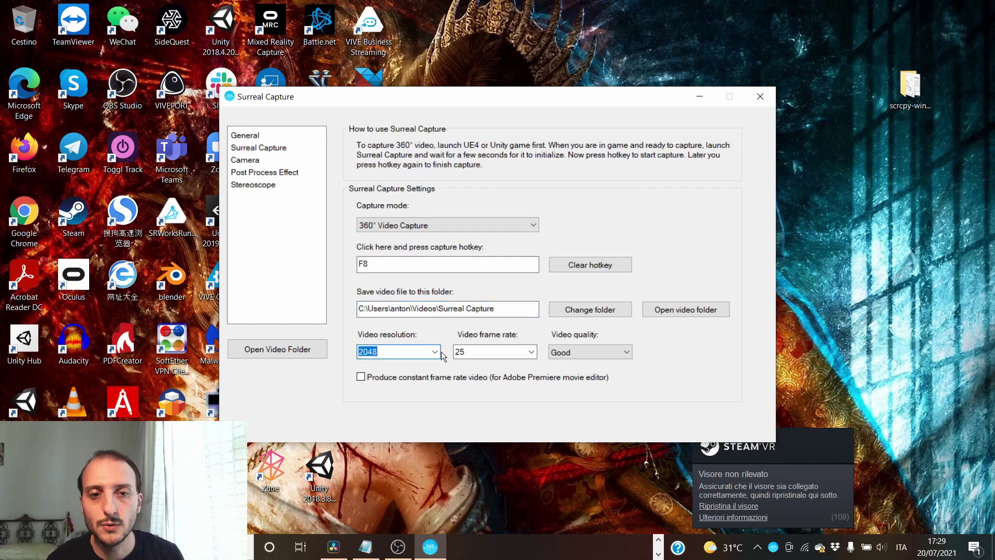
{"action": "left_click", "coordinate": [441, 350]}
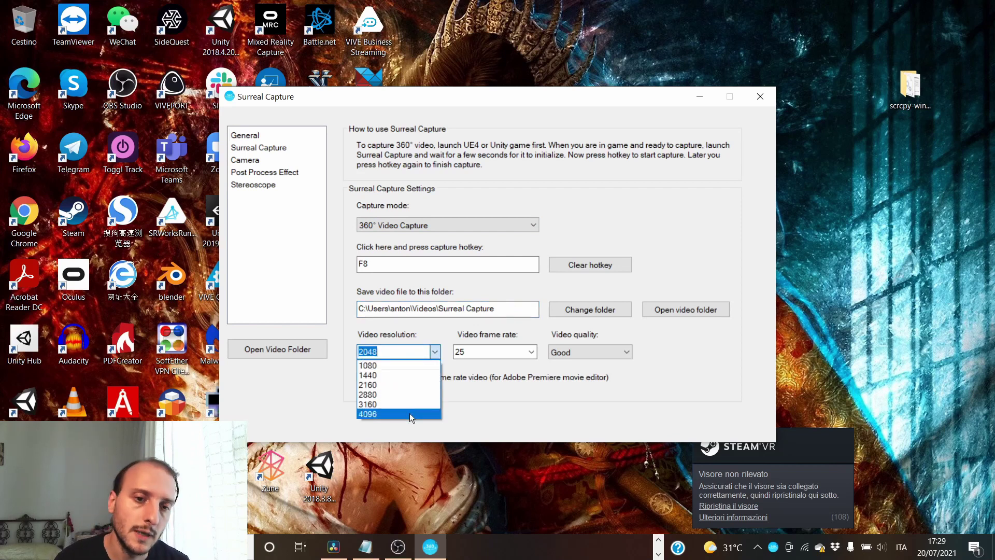
{"action": "left_click", "coordinate": [548, 403]}
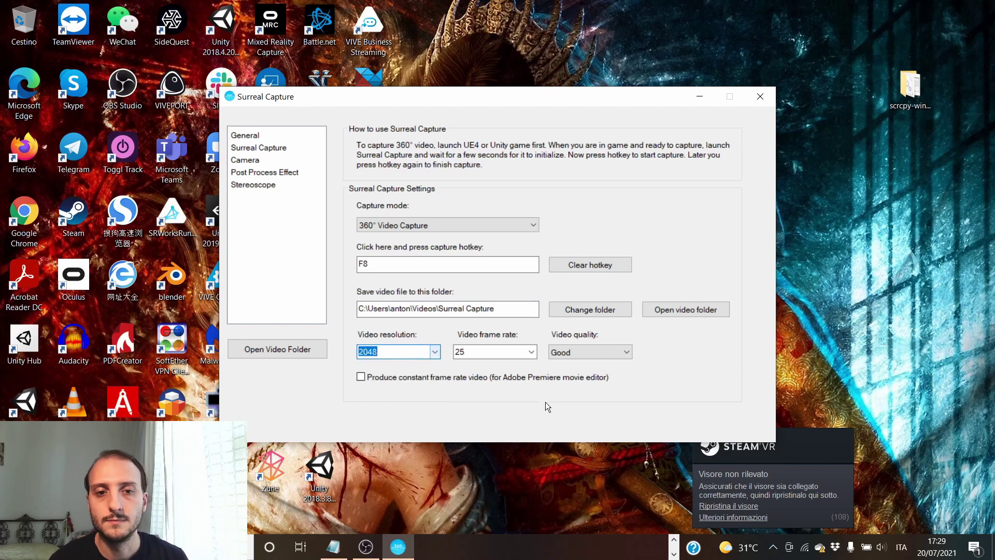
{"action": "left_click", "coordinate": [513, 352]}
{"action": "left_click", "coordinate": [570, 357]}
{"action": "left_click", "coordinate": [570, 357]}
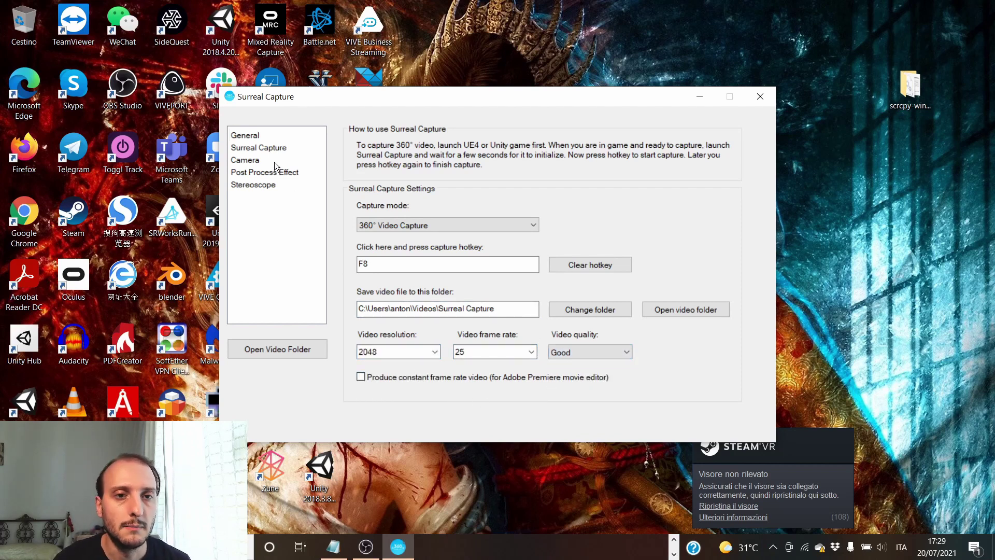
{"action": "key", "text": "Tab"}
Open the Camera settings and examine the available camera direction and camera position options
{"action": "left_click", "coordinate": [261, 160]}
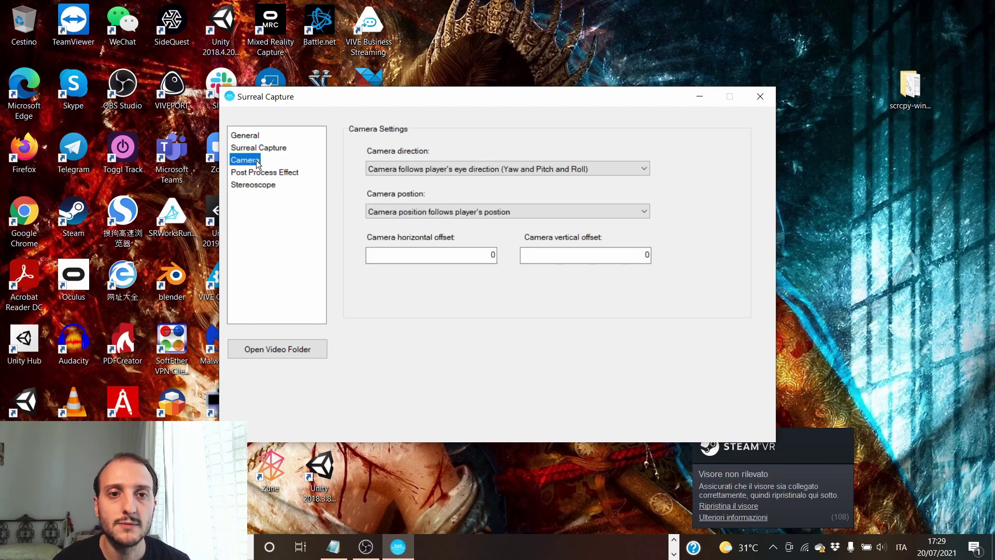
{"action": "left_click", "coordinate": [537, 163]}
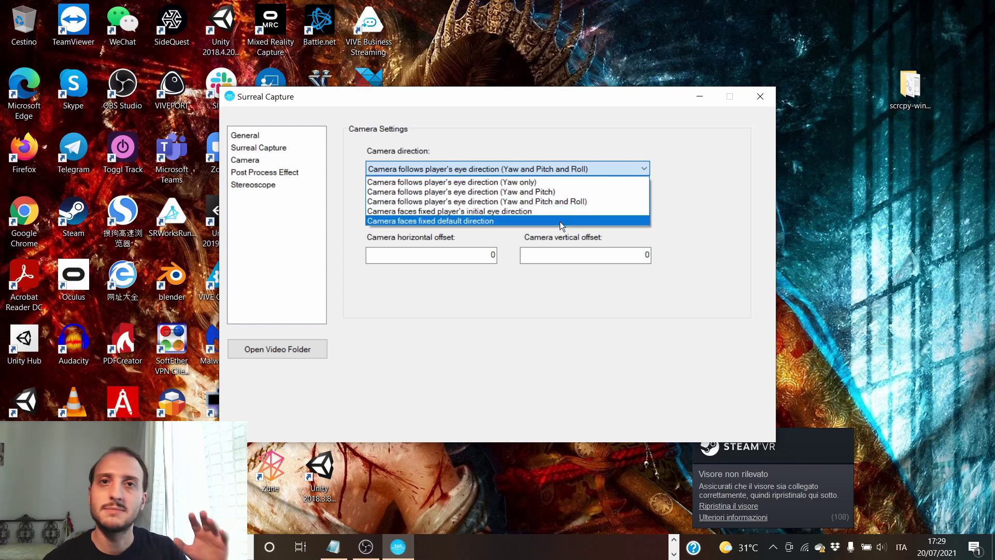
{"action": "left_click", "coordinate": [688, 217]}
{"action": "left_click", "coordinate": [609, 207]}
{"action": "left_click", "coordinate": [482, 157]}
{"action": "left_click", "coordinate": [478, 165]}
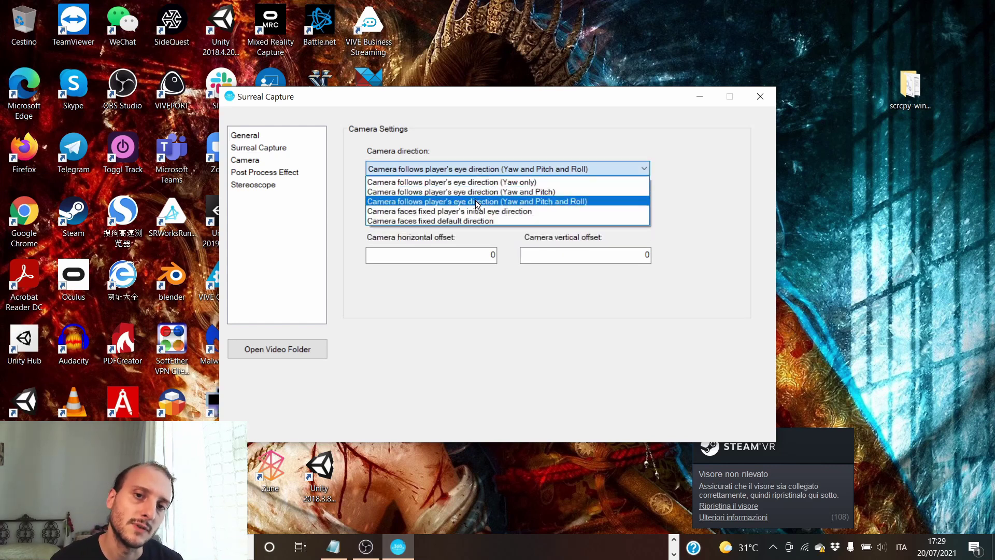
{"action": "left_click", "coordinate": [534, 211]}
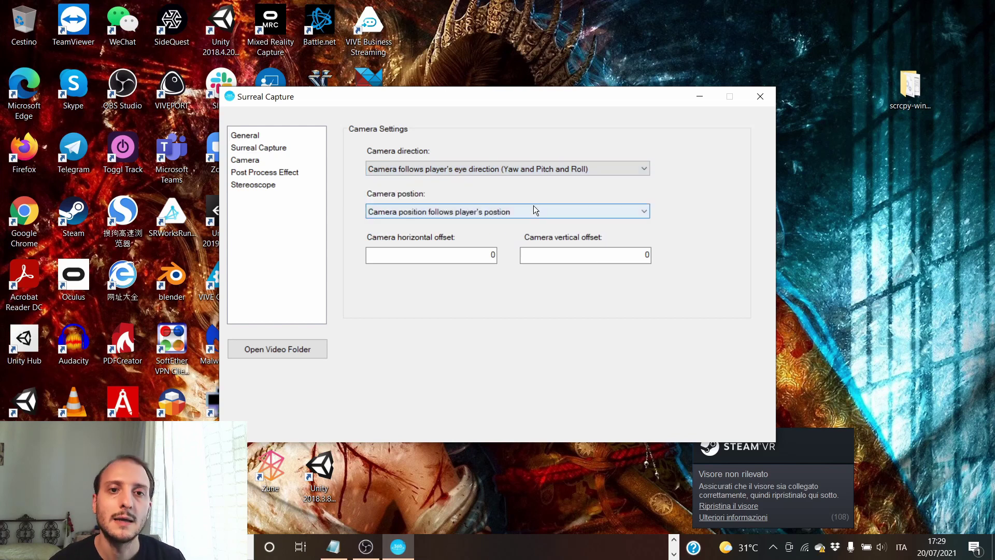
{"action": "left_click", "coordinate": [531, 212]}
{"action": "left_click", "coordinate": [704, 232]}
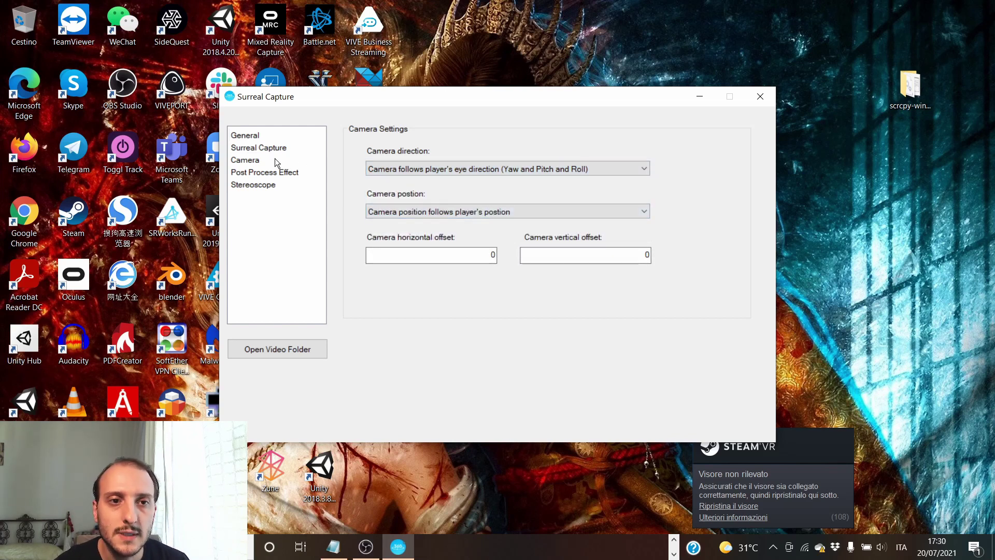
View the Post Process Effect, Stereoscope and General pages, and return to the Surreal Capture settings
{"action": "left_click", "coordinate": [270, 174]}
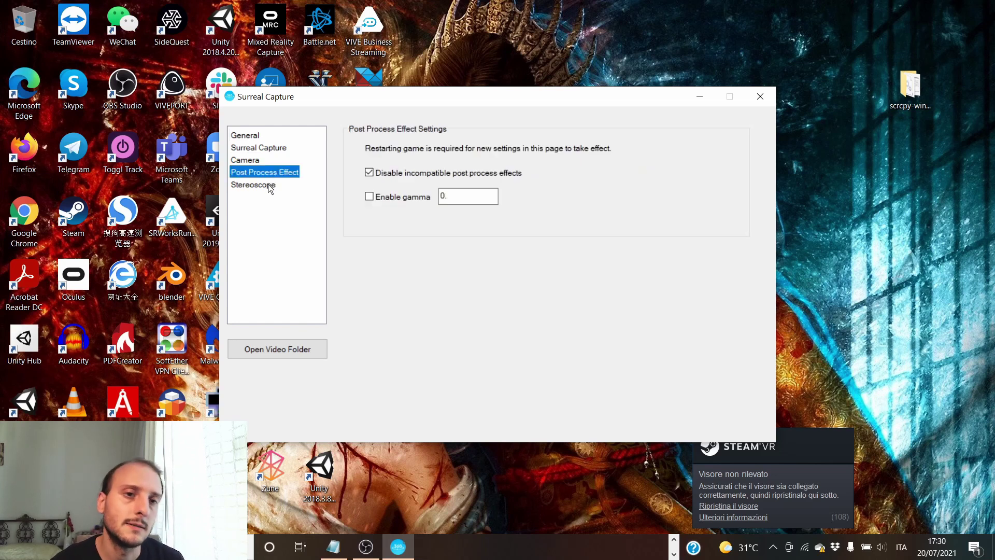
{"action": "left_click", "coordinate": [270, 185]}
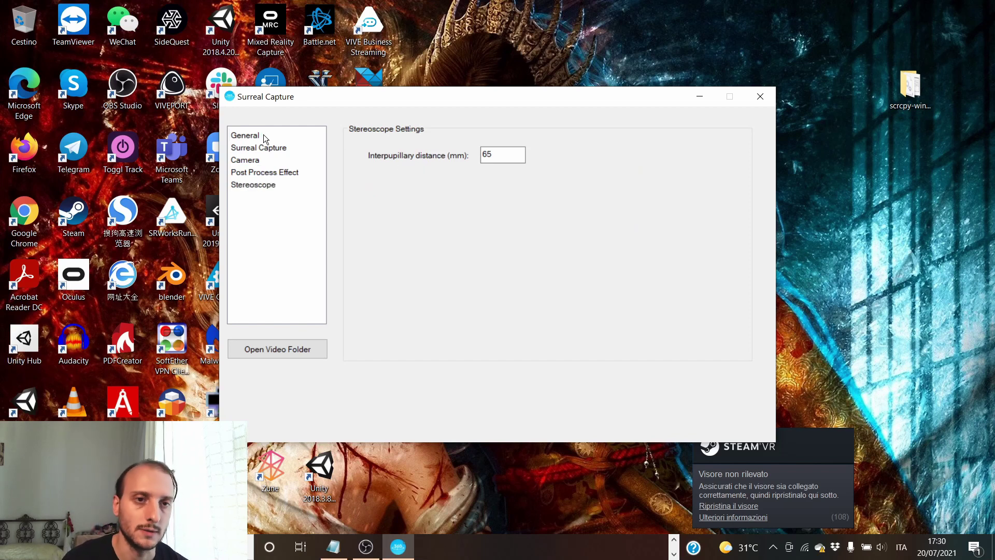
{"action": "left_click", "coordinate": [238, 136]}
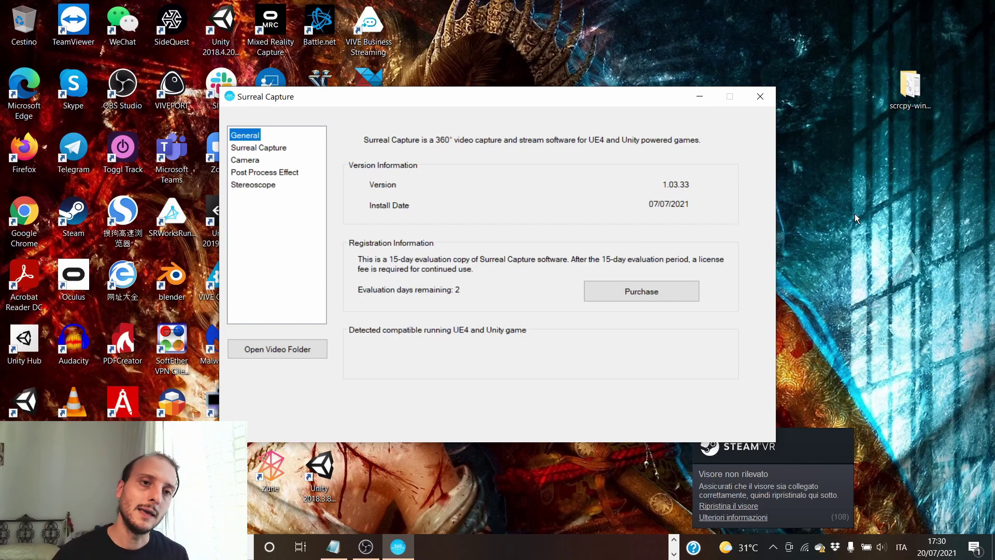
{"action": "left_click", "coordinate": [276, 149]}
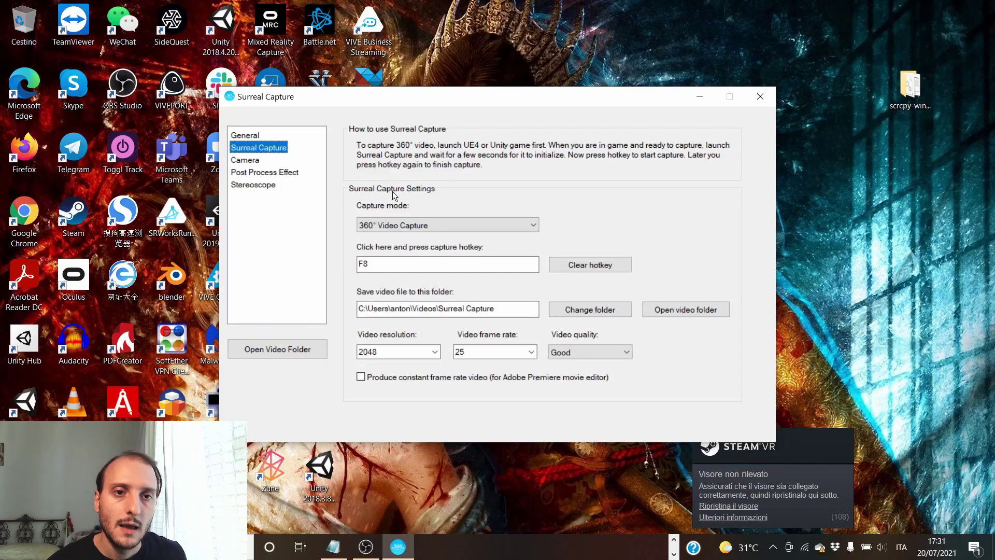
Open the folder of captured videos and look through the AirCar and ENGAGE recordings
{"action": "left_click", "coordinate": [293, 349]}
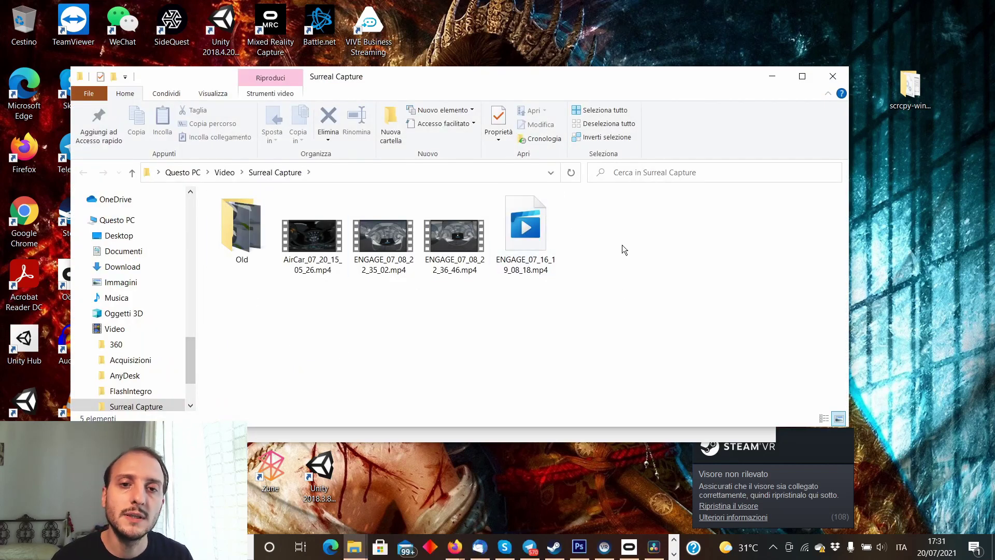
{"action": "left_click", "coordinate": [309, 255]}
{"action": "left_click", "coordinate": [372, 258]}
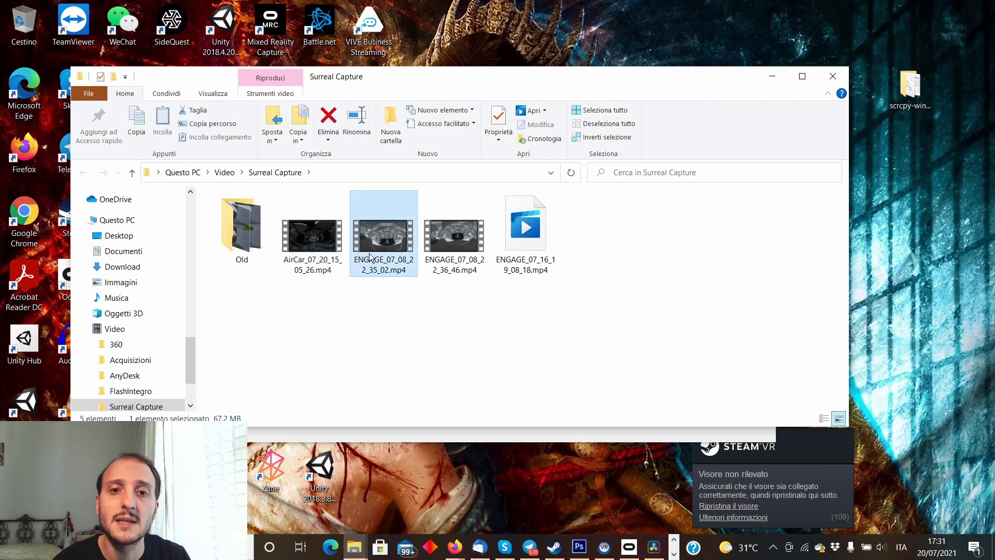
{"action": "left_click", "coordinate": [467, 265]}
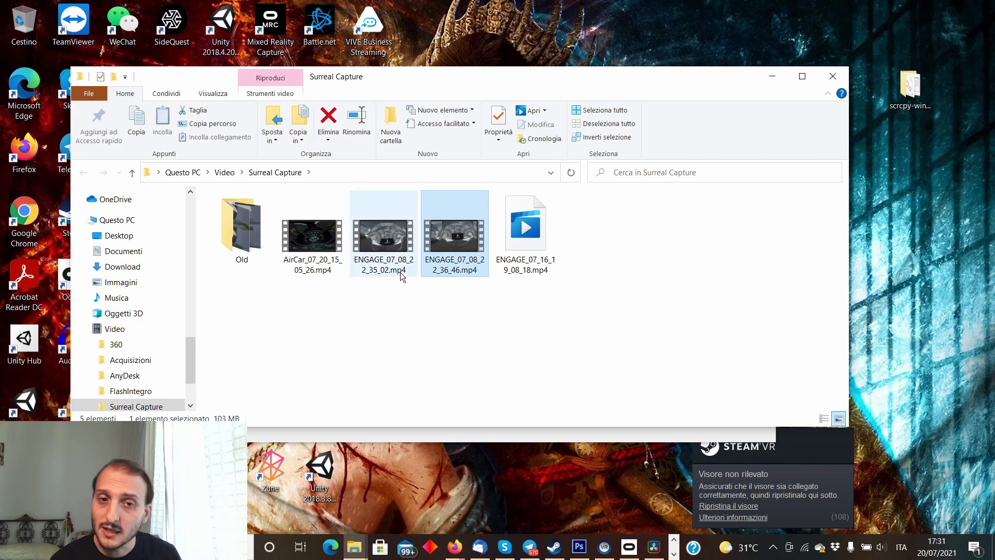
{"action": "left_click", "coordinate": [334, 256]}
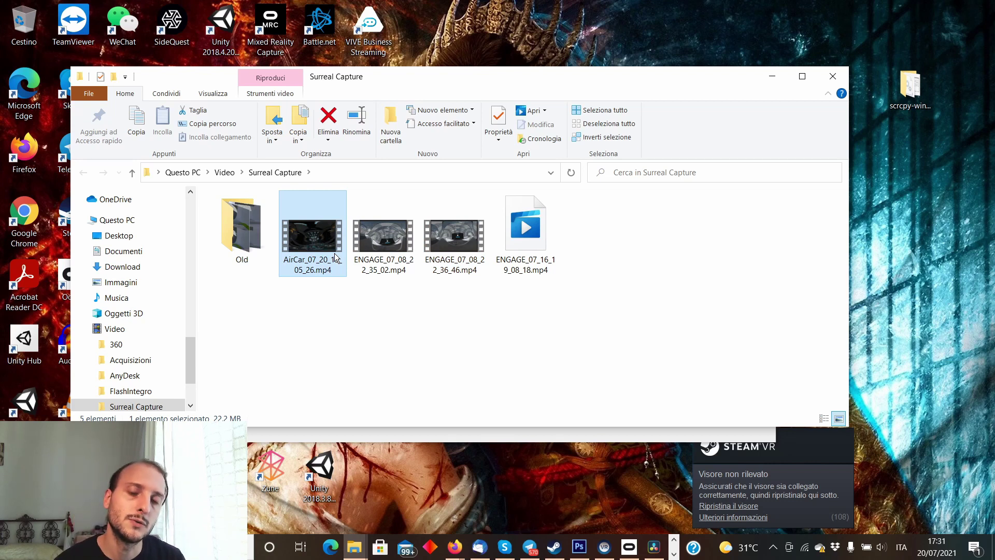
Play ENGAGE_07_08_22_35_02.mp4, pause it, look around the 360° scene at the login panel and close the player
{"action": "double_click", "coordinate": [392, 250]}
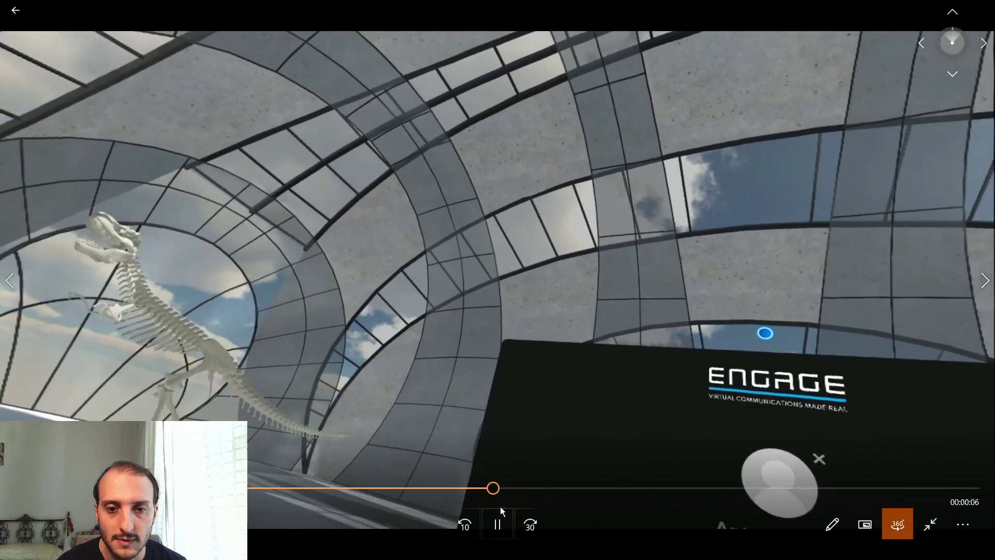
{"action": "left_click", "coordinate": [497, 525]}
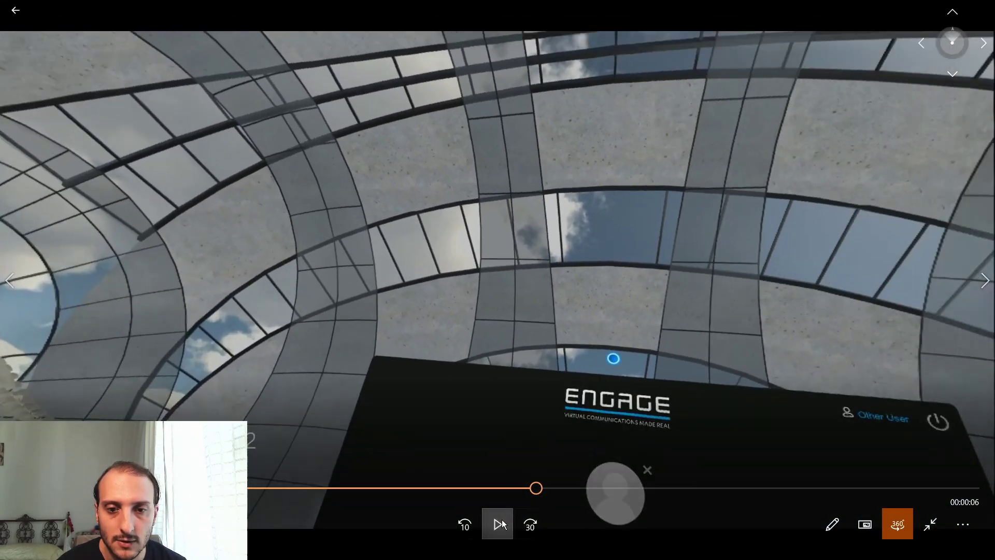
{"action": "left_click_drag", "start_coordinate": [700, 362], "coordinate": [592, 229]}
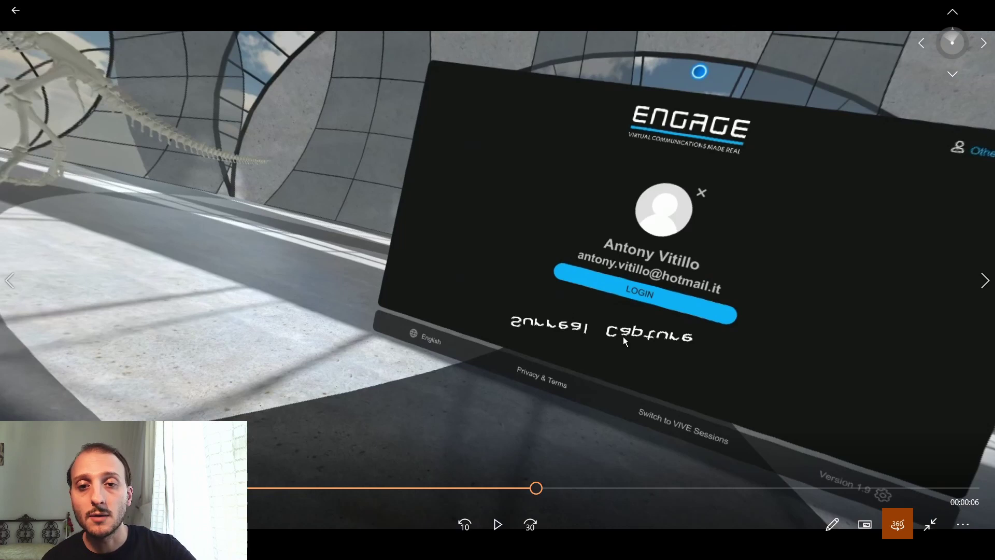
{"action": "key", "text": "alt+F4"}
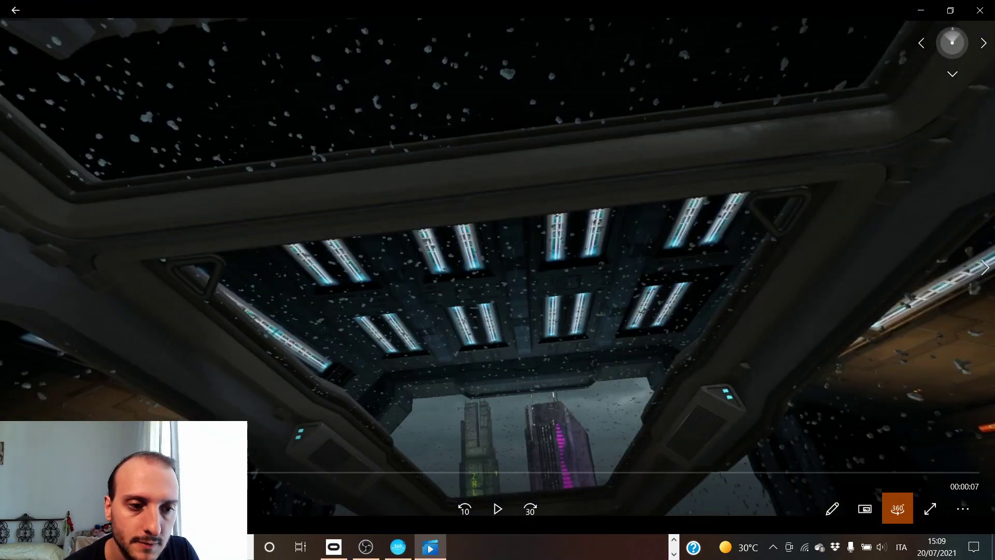
Play the AirCar recording, pause it and turn the 360° view down to the cockpit dashboard
{"action": "left_click", "coordinate": [498, 509]}
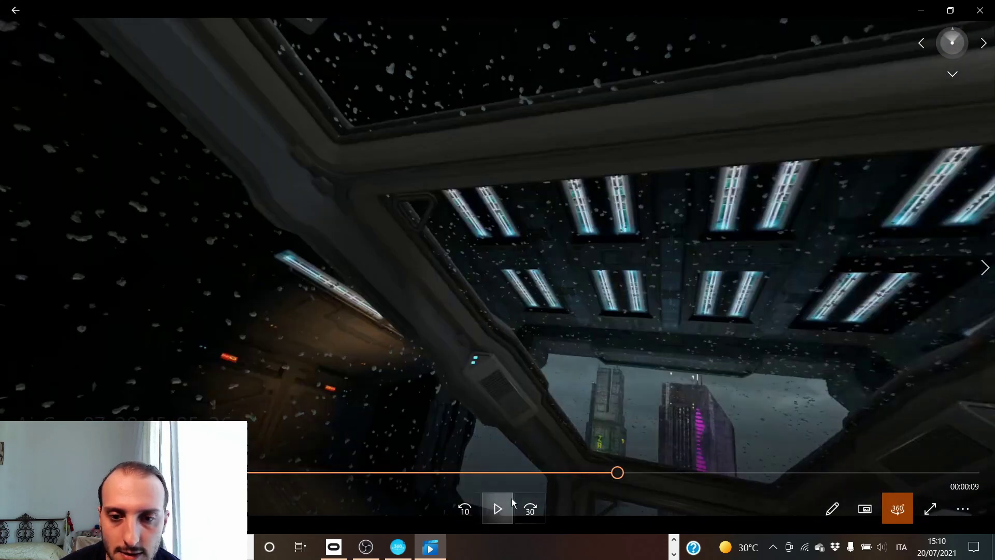
{"action": "left_click", "coordinate": [510, 506]}
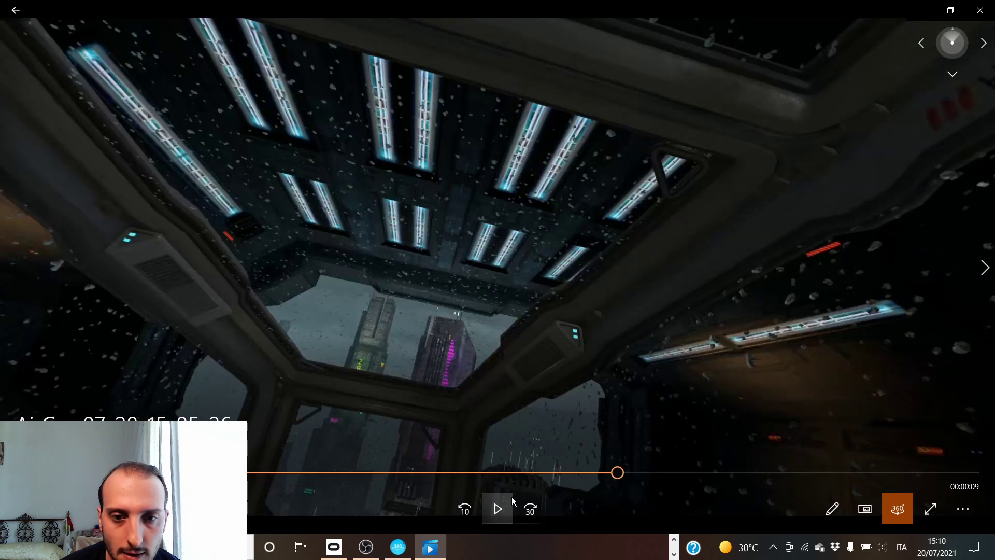
{"action": "left_click", "coordinate": [537, 473]}
{"action": "left_click_drag", "start_coordinate": [537, 461], "coordinate": [603, 216]}
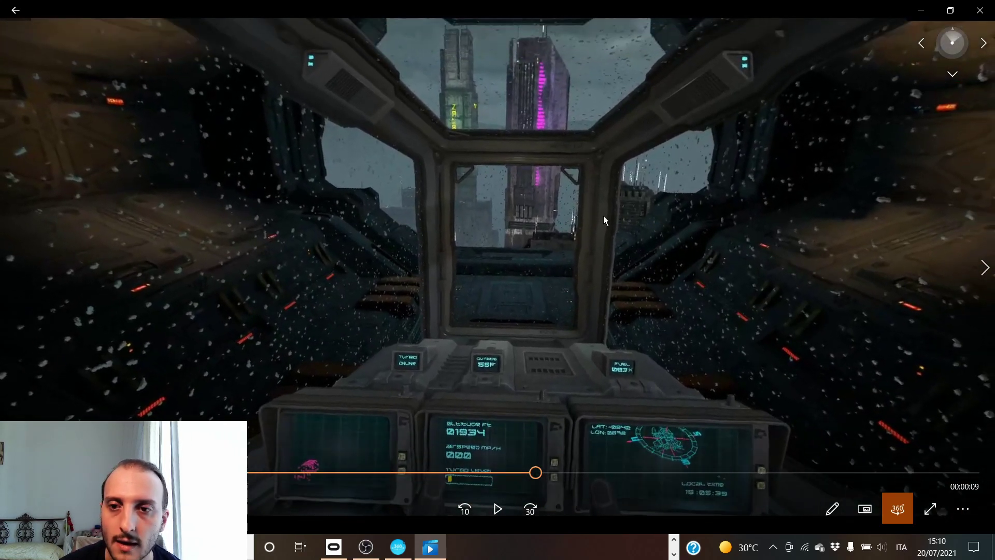
Turn off the 360° view of the AirCar recording and scrub back to inspect the flat equirectangular frame
{"action": "left_click", "coordinate": [899, 509]}
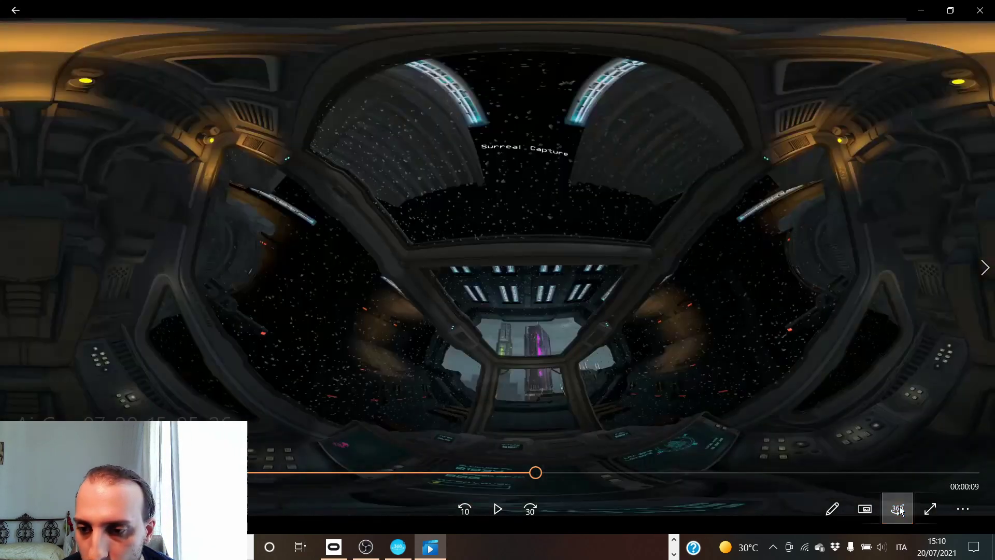
{"action": "left_click_drag", "start_coordinate": [513, 470], "coordinate": [454, 455]}
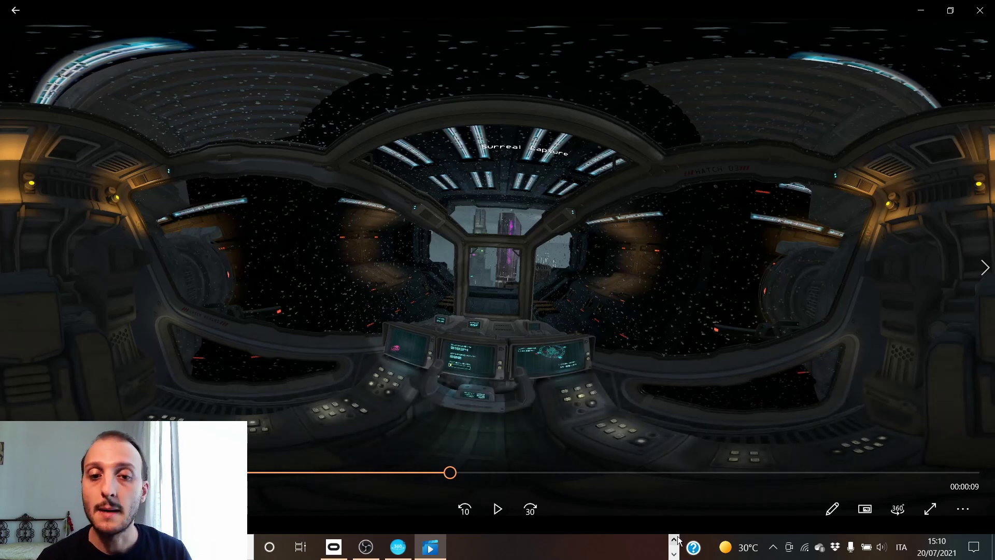
{"action": "left_click", "coordinate": [706, 473]}
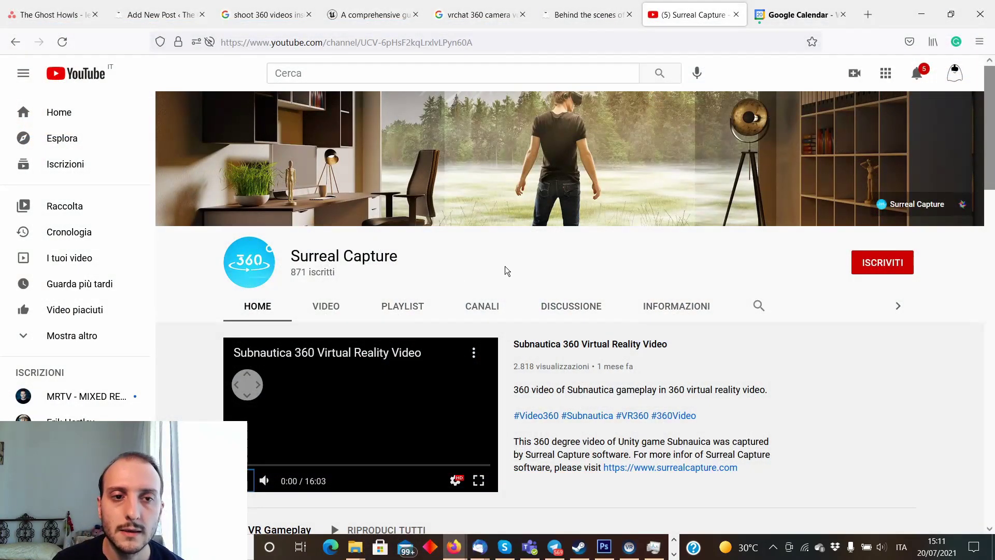
On Surreal Capture's YouTube channel, open the 8K video inside the Titanic and set its playback quality to 4320s48
{"action": "scroll", "coordinate": [541, 369], "scroll_direction": "down", "scroll_amount": 7}
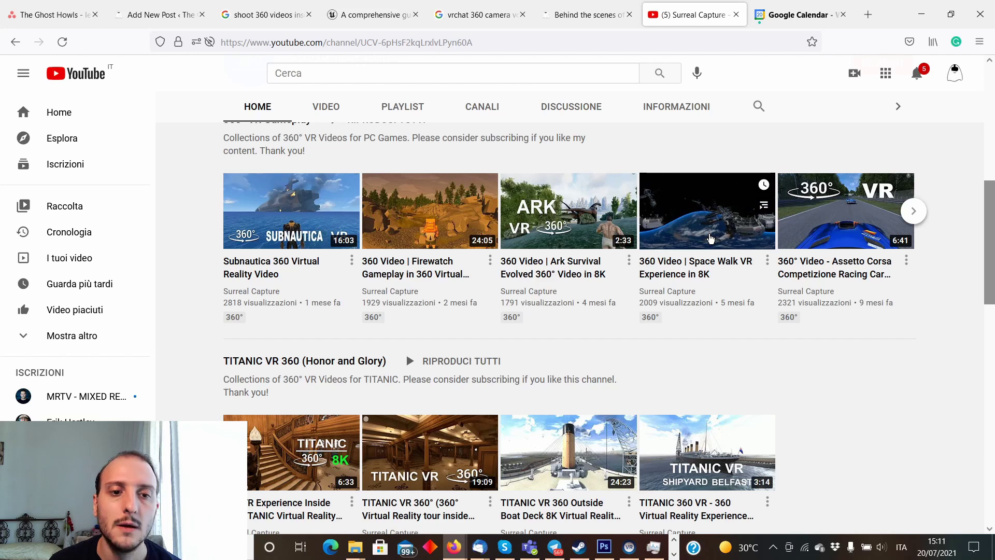
{"action": "left_click", "coordinate": [332, 437]}
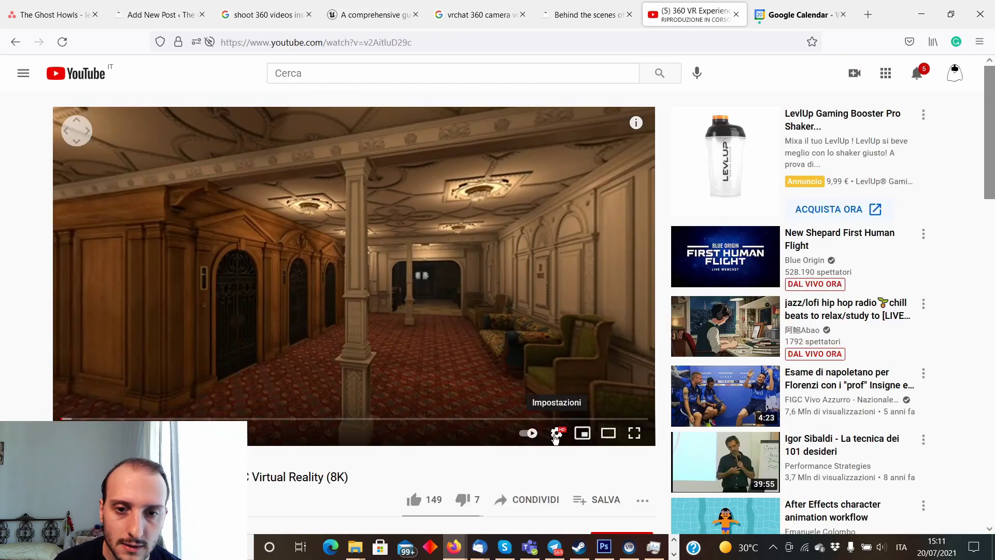
{"action": "left_click", "coordinate": [556, 436]}
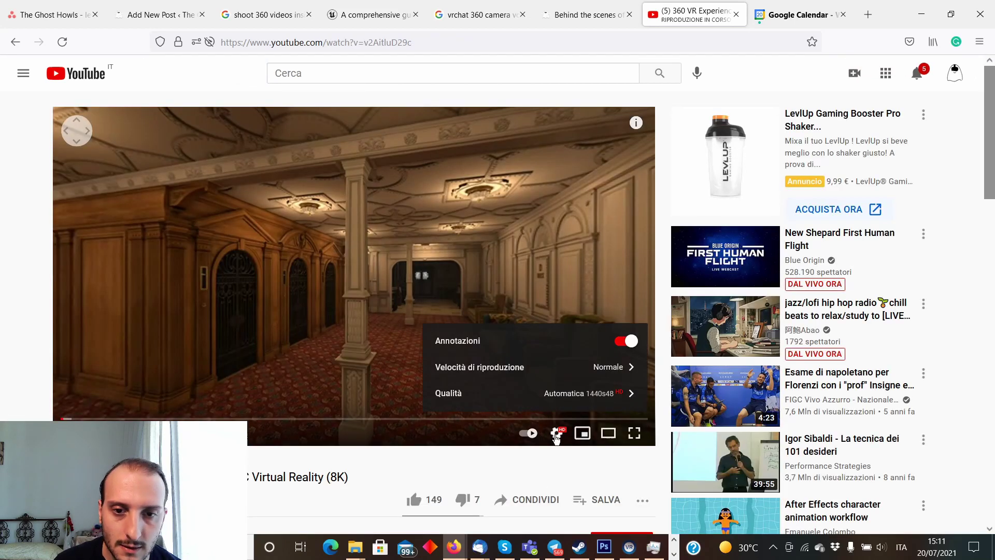
{"action": "left_click", "coordinate": [551, 393]}
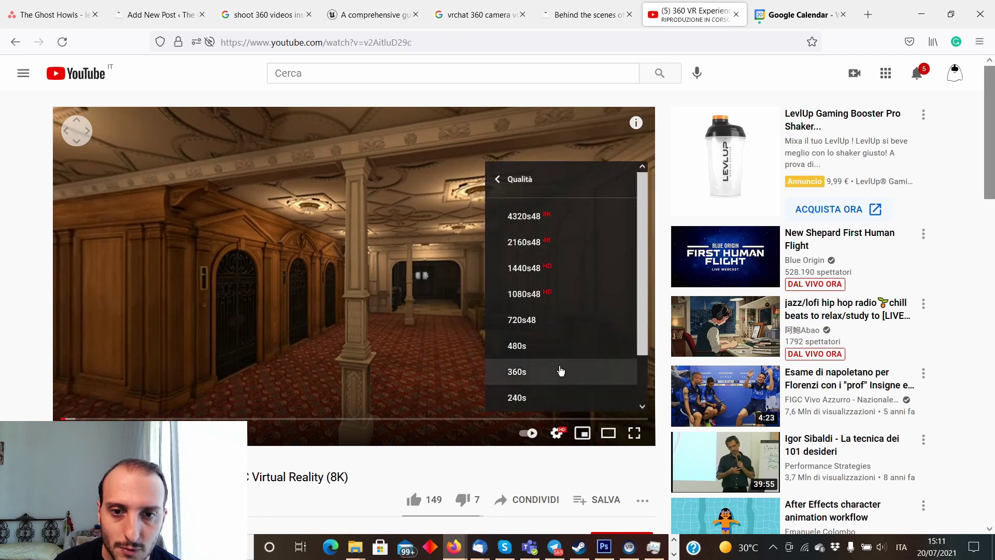
{"action": "left_click", "coordinate": [551, 222]}
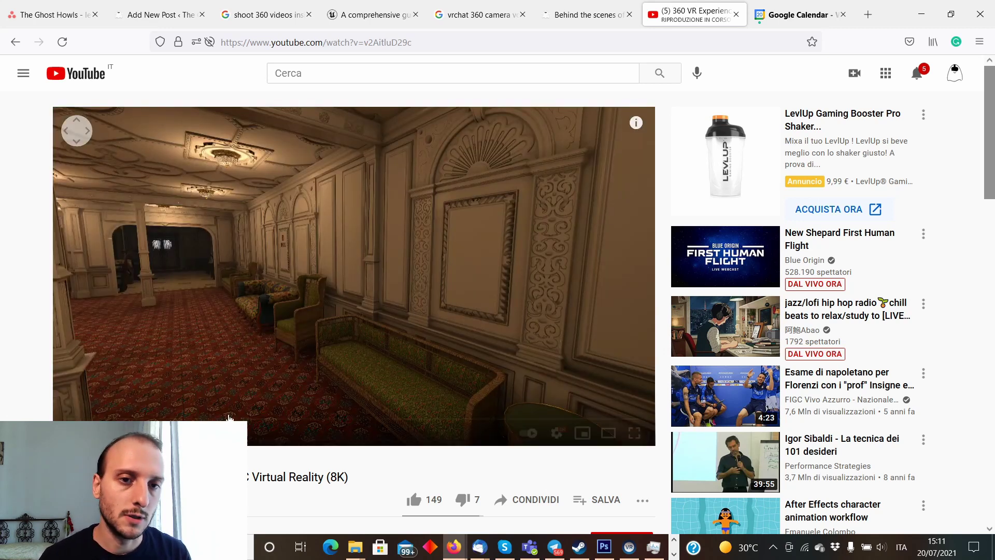
Turn the 360° view of the Titanic video to look around the ship's interior
{"action": "left_click_drag", "start_coordinate": [389, 285], "coordinate": [220, 275]}
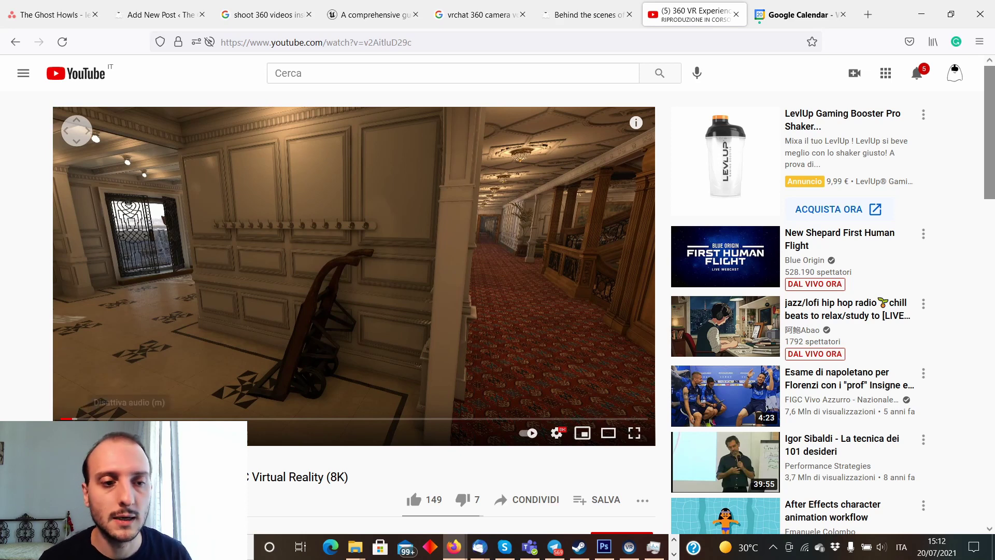
{"action": "scroll", "coordinate": [68, 431], "scroll_direction": "down", "scroll_amount": 2}
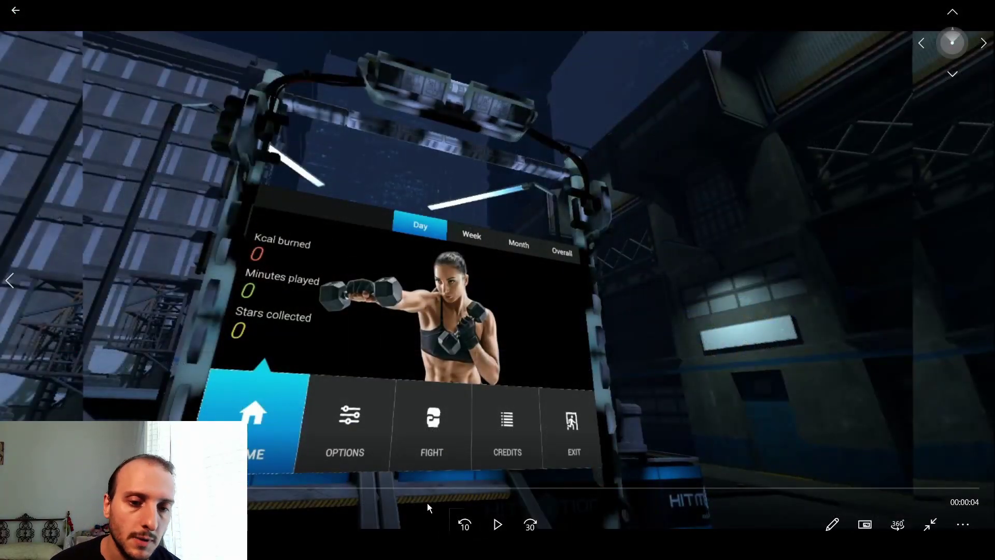
Play the HitMotion recording, pause it and look around the 360° scene near the fitness menu
{"action": "left_click", "coordinate": [495, 526]}
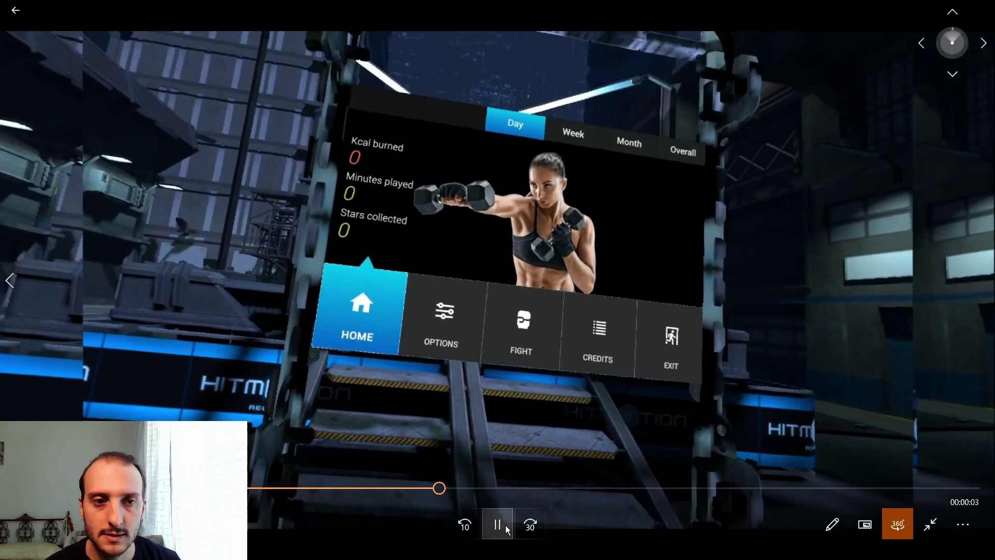
{"action": "left_click", "coordinate": [498, 525]}
{"action": "left_click_drag", "start_coordinate": [474, 304], "coordinate": [632, 101]}
{"action": "left_click_drag", "start_coordinate": [616, 150], "coordinate": [583, 279]}
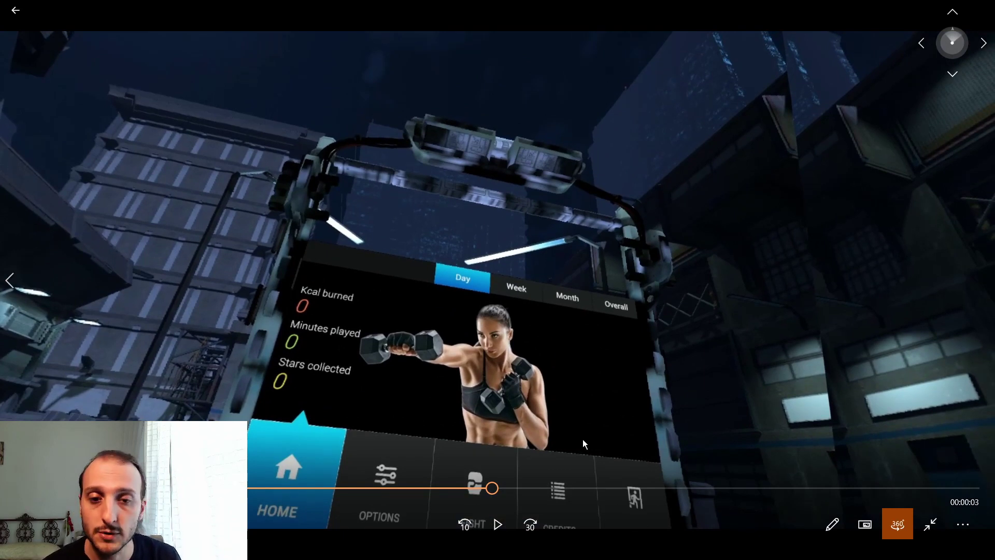
Scrub forward and back through the HitMotion recording to inspect how the 360° view moves
{"action": "left_click_drag", "start_coordinate": [530, 487], "coordinate": [714, 488]}
{"action": "left_click", "coordinate": [788, 488]}
{"action": "left_click_drag", "start_coordinate": [855, 496], "coordinate": [326, 451]}
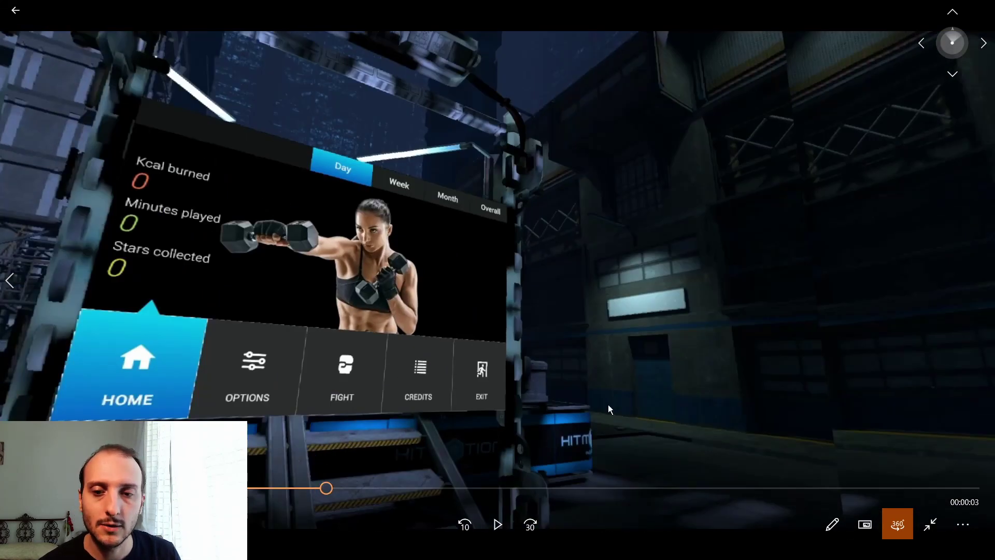
Turn off the 360° view of the HitMotion recording and scrub through it to inspect the flat equirectangular frames
{"action": "left_click", "coordinate": [897, 523]}
{"action": "left_click_drag", "start_coordinate": [379, 488], "coordinate": [228, 493]}
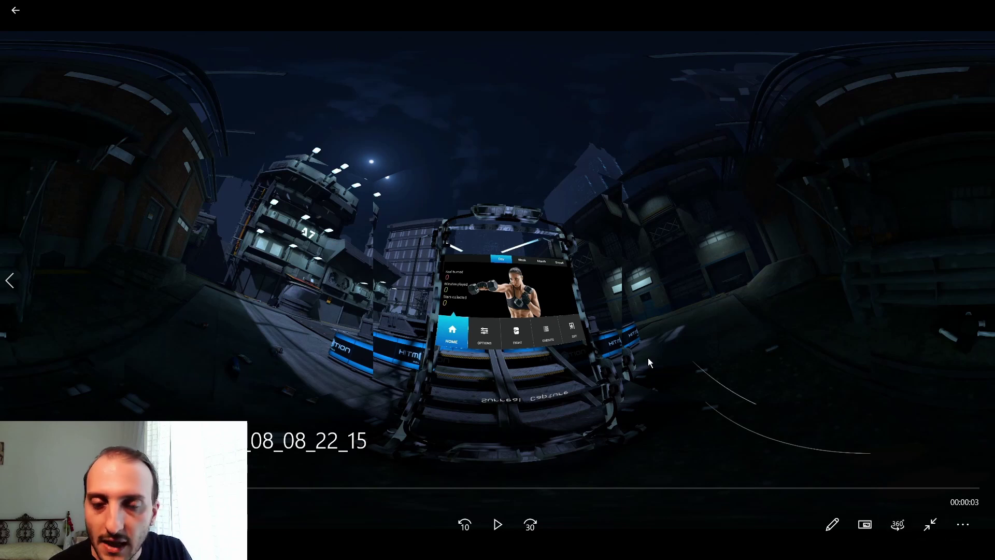
{"action": "left_click_drag", "start_coordinate": [321, 490], "coordinate": [564, 490]}
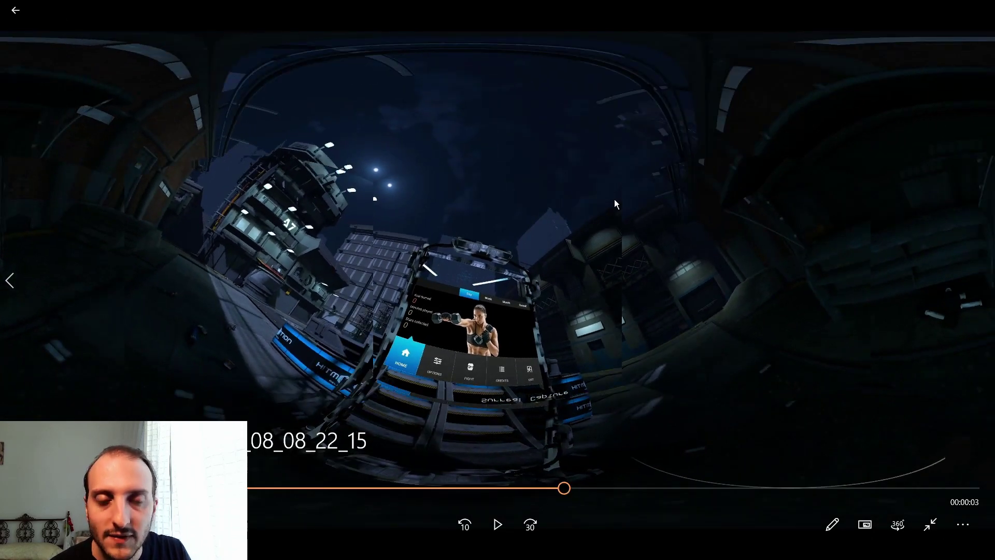
Turn the 360° view of the HitMotion recording back on and scrub between its late and early frames
{"action": "left_click", "coordinate": [904, 525]}
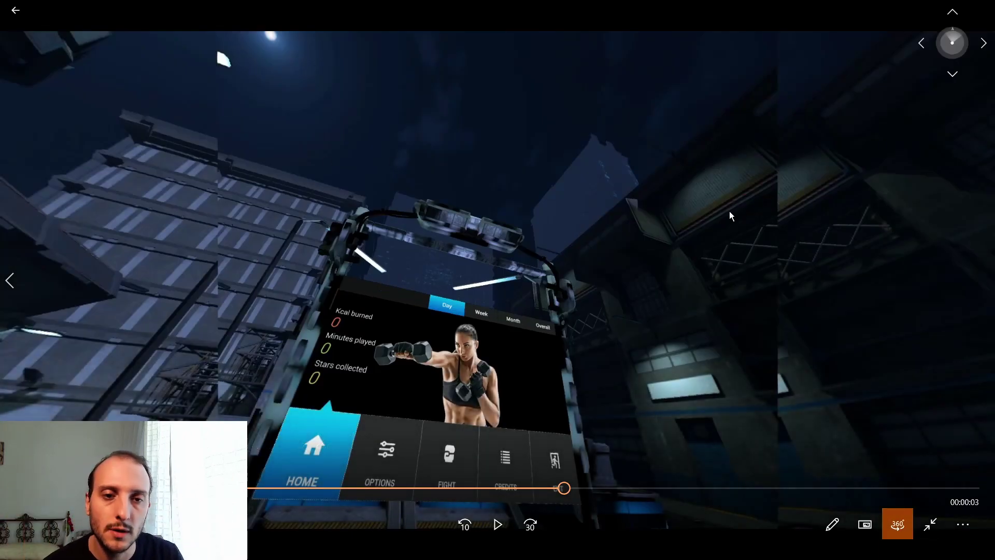
{"action": "left_click_drag", "start_coordinate": [564, 487], "coordinate": [785, 488]}
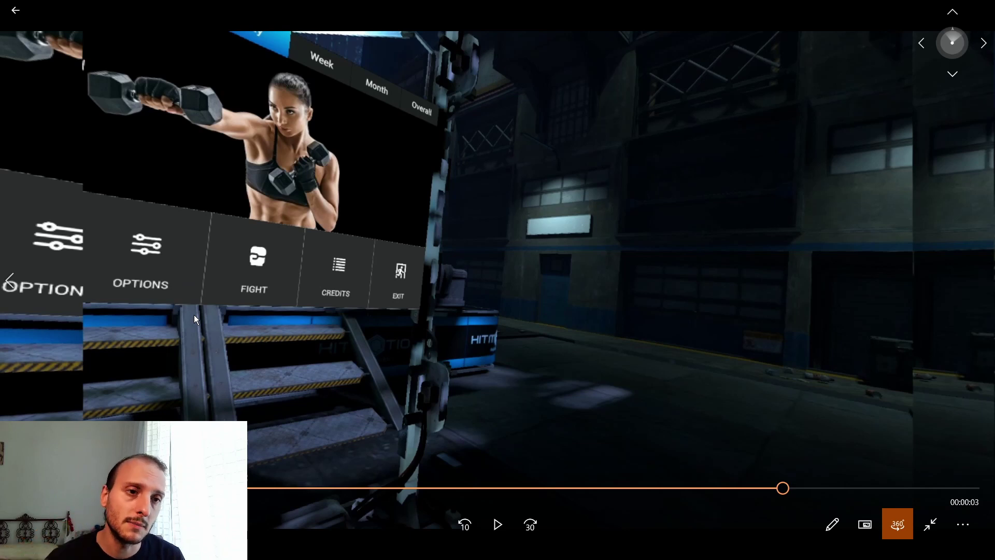
{"action": "left_click", "coordinate": [271, 488]}
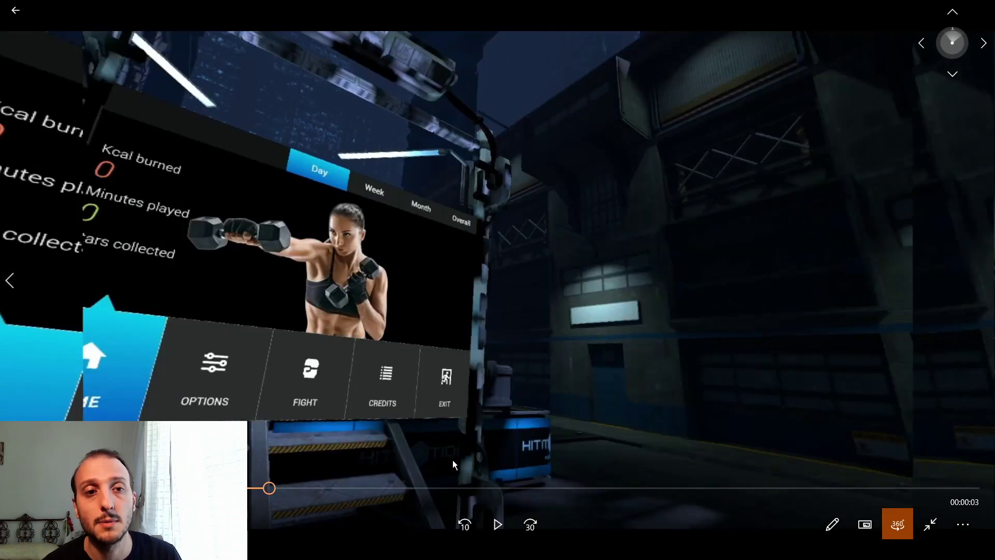